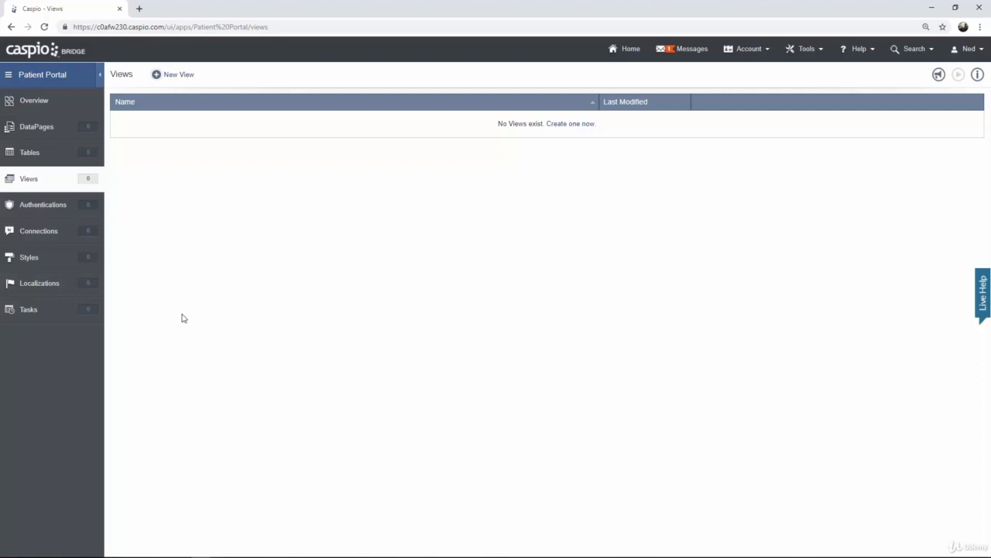
# - Start a new view named uvg_hc_filter_active_doctors based on the uvg_hc_doctor_info table and proceed to its field properties
pyautogui.click(189, 78)
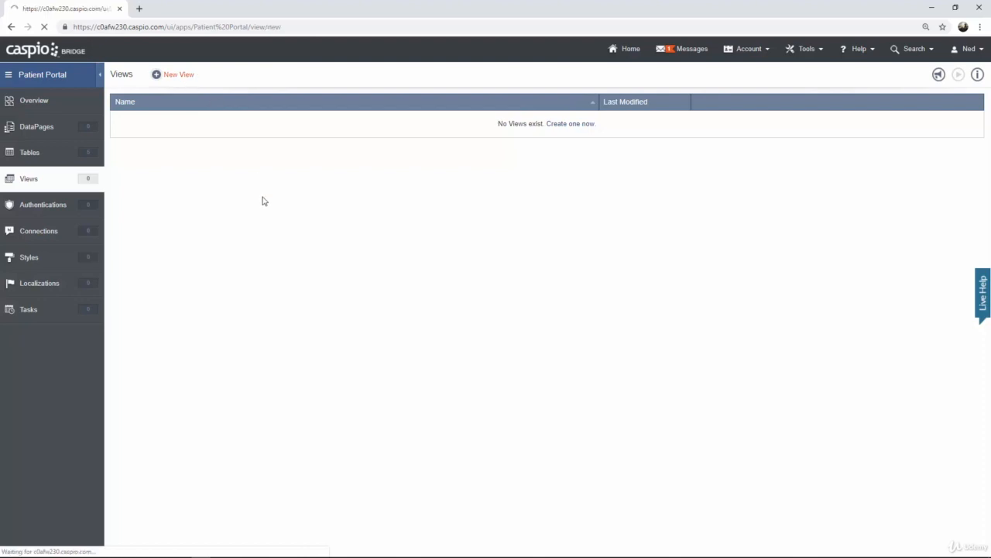
pyautogui.write('uvg')
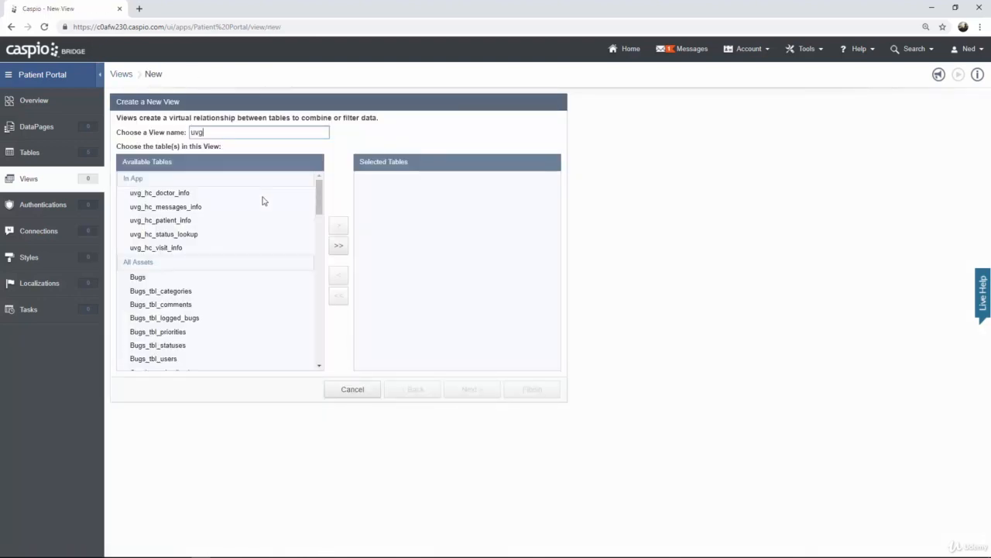
pyautogui.write('_hc_filter_active_doctors')
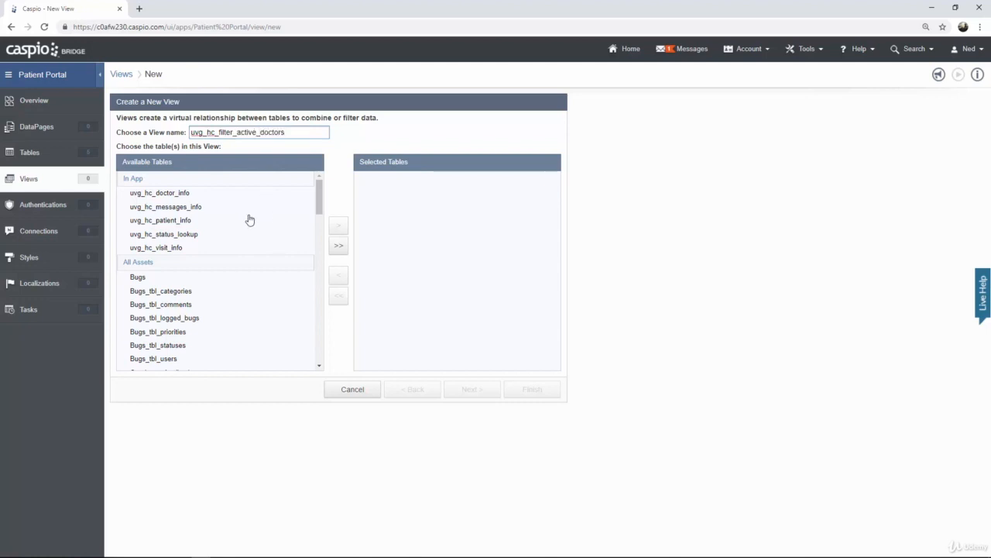
pyautogui.click(172, 193)
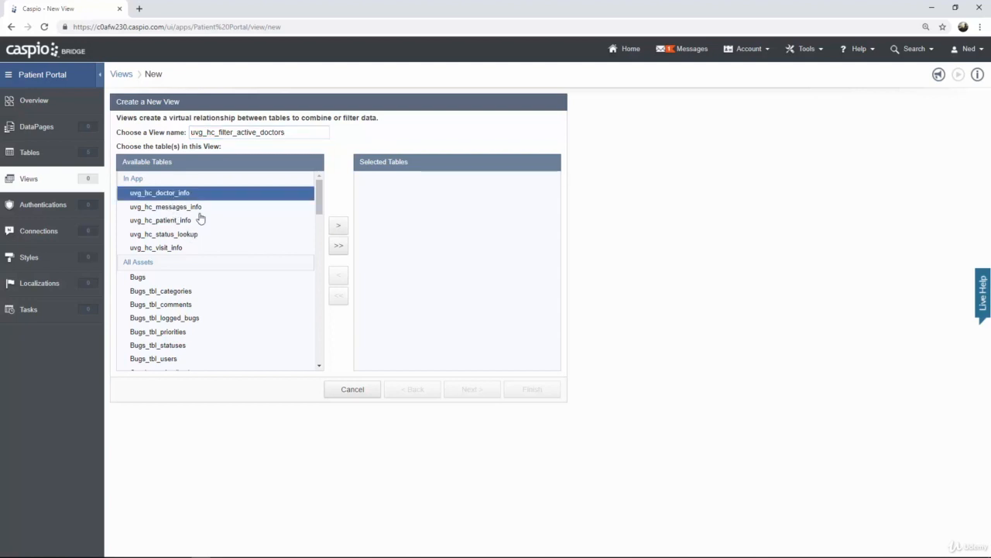
pyautogui.click(339, 226)
pyautogui.click(472, 390)
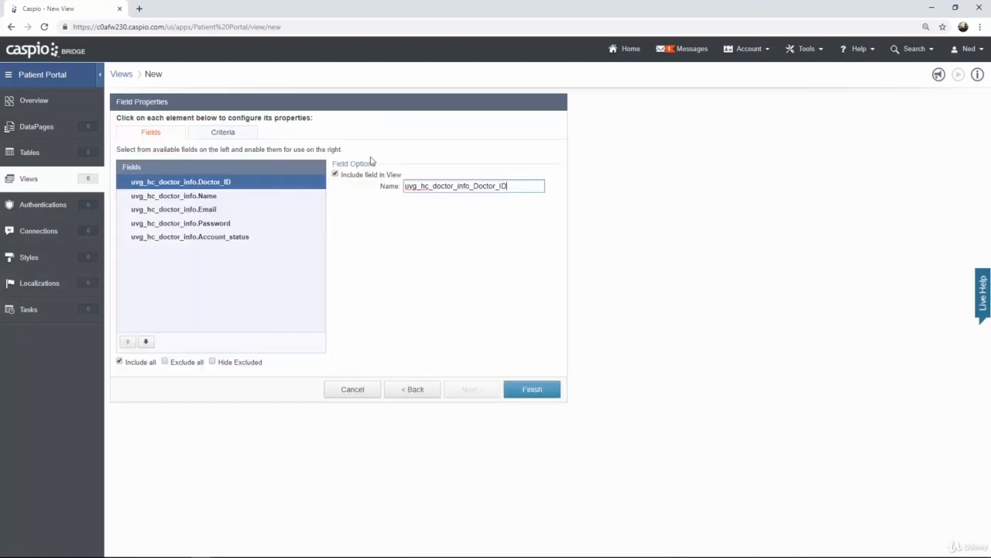
# - Add a criterion that uvg_hc_doctor_info_Account_status equals checked, finish the doctors view and open its records
pyautogui.click(242, 136)
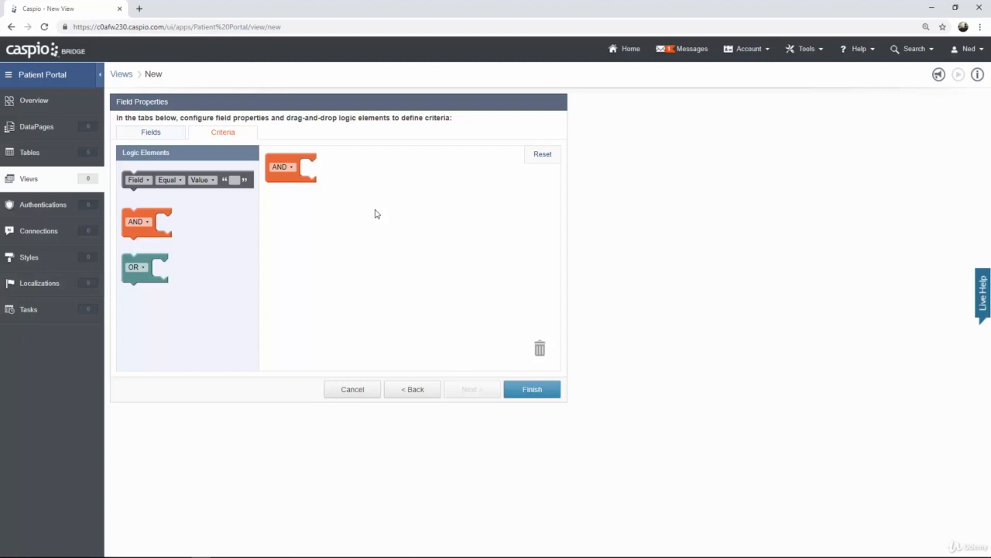
pyautogui.moveTo(190, 179); pyautogui.dragTo(327, 169)
pyautogui.click(326, 168)
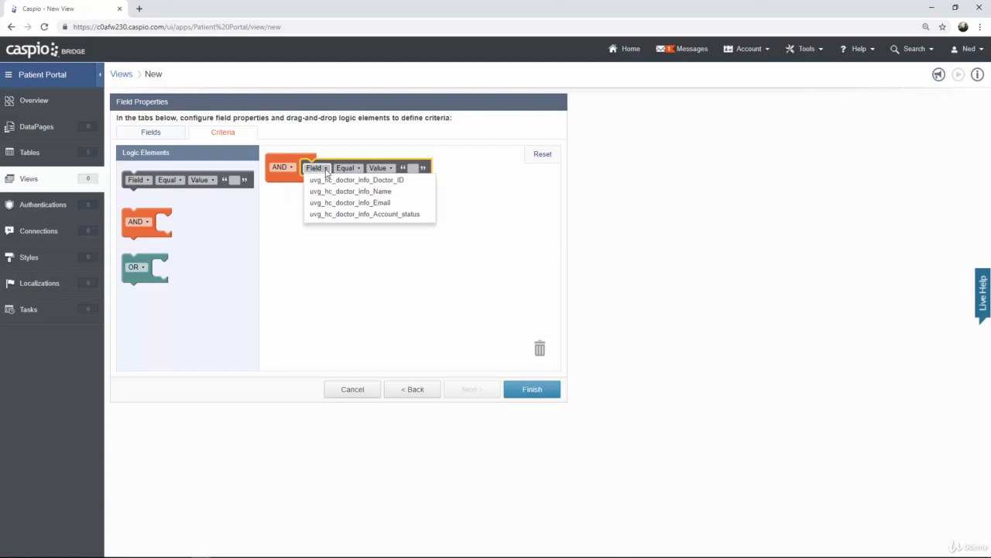
pyautogui.click(356, 215)
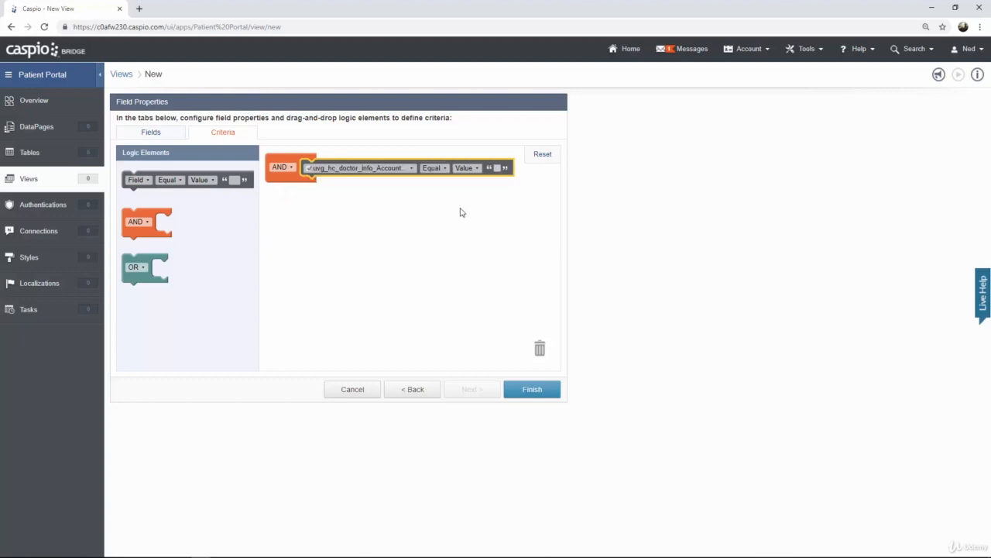
pyautogui.click(498, 169)
pyautogui.click(535, 388)
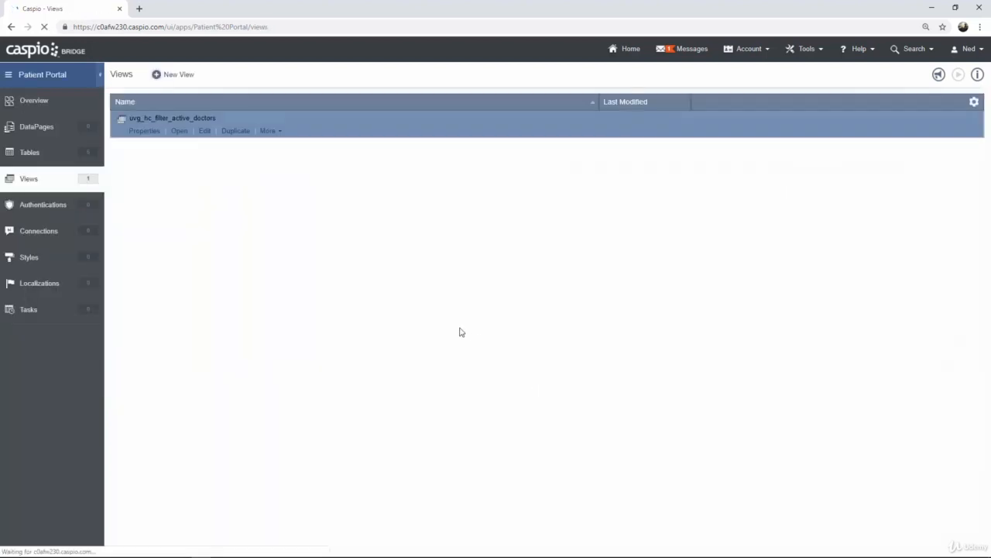
pyautogui.click(179, 130)
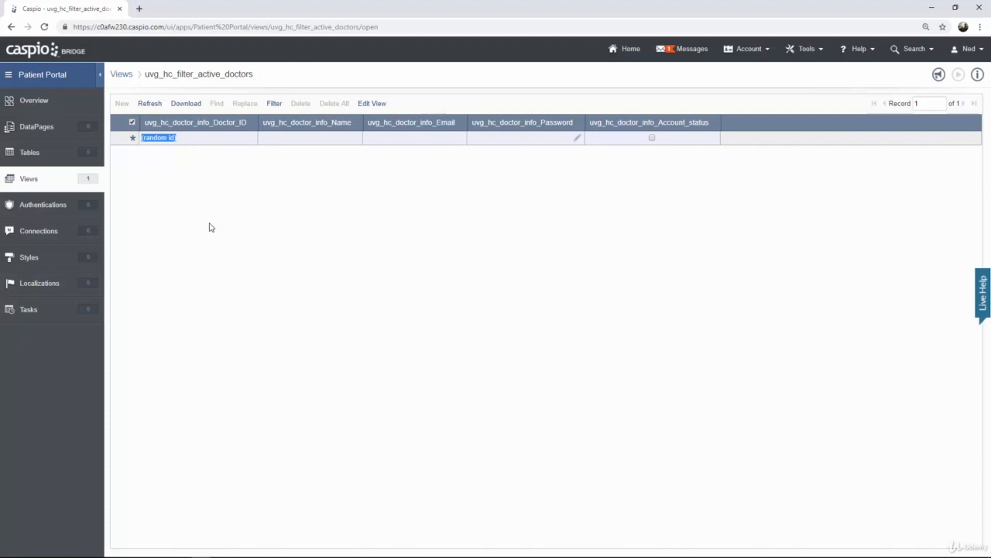
# - Start another view named uvg_hc_filter_active_patients based on the uvg_hc_patient_info table and proceed to its field properties
pyautogui.click(42, 180)
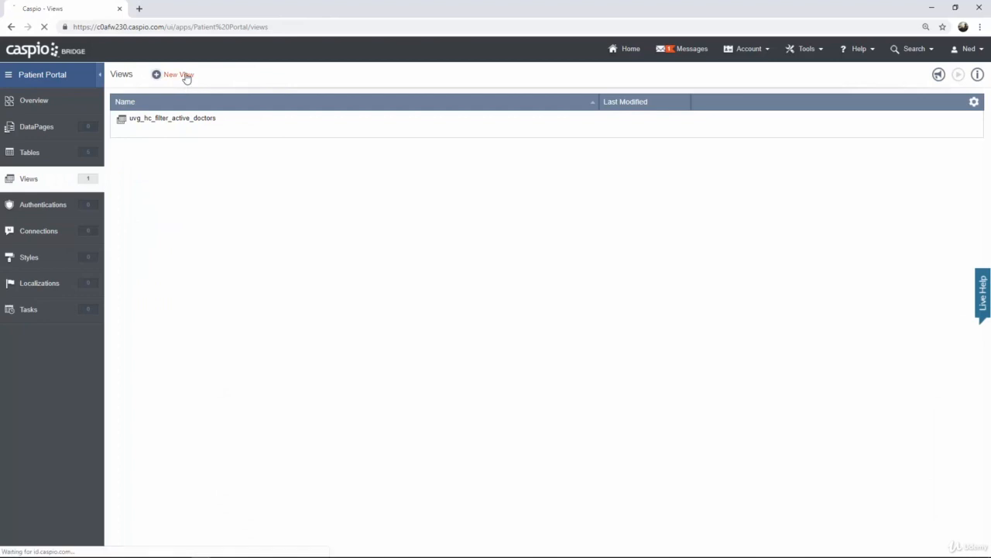
pyautogui.click(186, 77)
pyautogui.write('u')
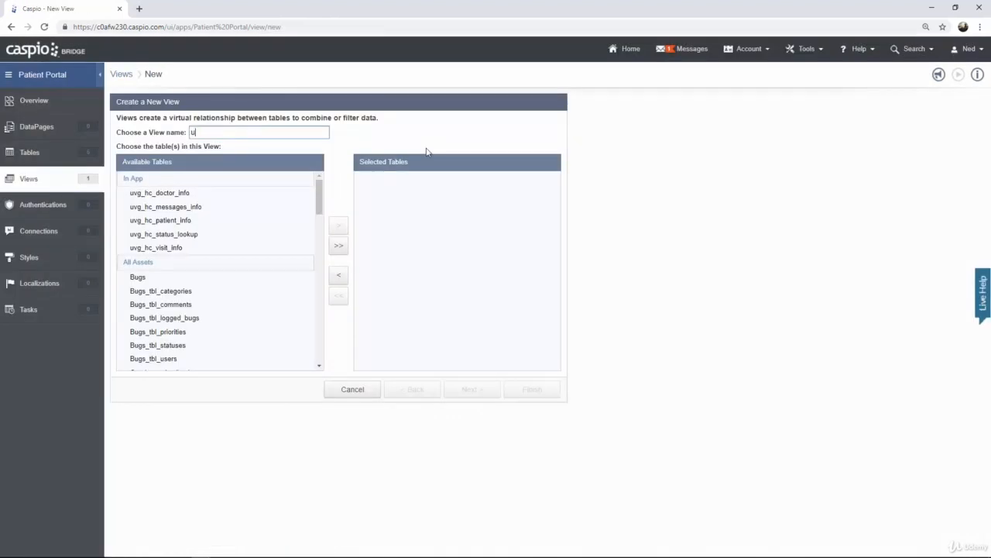
pyautogui.write('vg_hc_filter_active_patients')
pyautogui.click(184, 221)
pyautogui.click(339, 225)
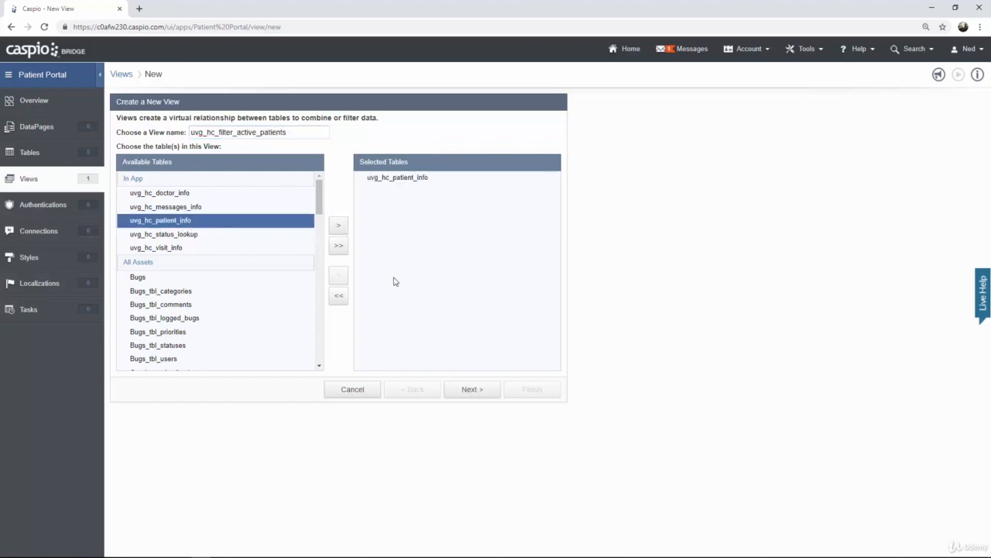
pyautogui.click(469, 389)
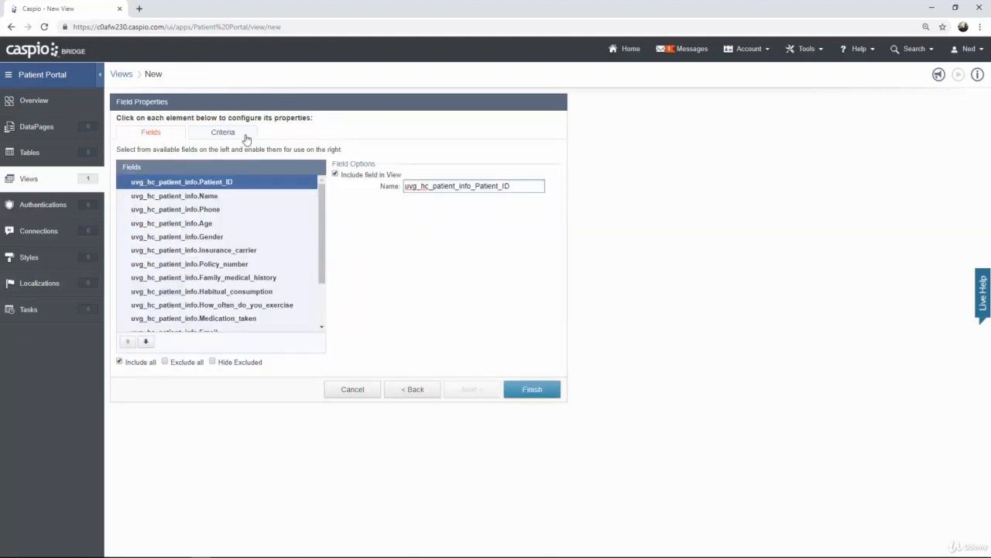
# - Add a criterion that uvg_hc_patient_info_Account_status equals checked and finish the patients view
pyautogui.click(246, 138)
pyautogui.moveTo(175, 183); pyautogui.dragTo(379, 177)
pyautogui.click(327, 169)
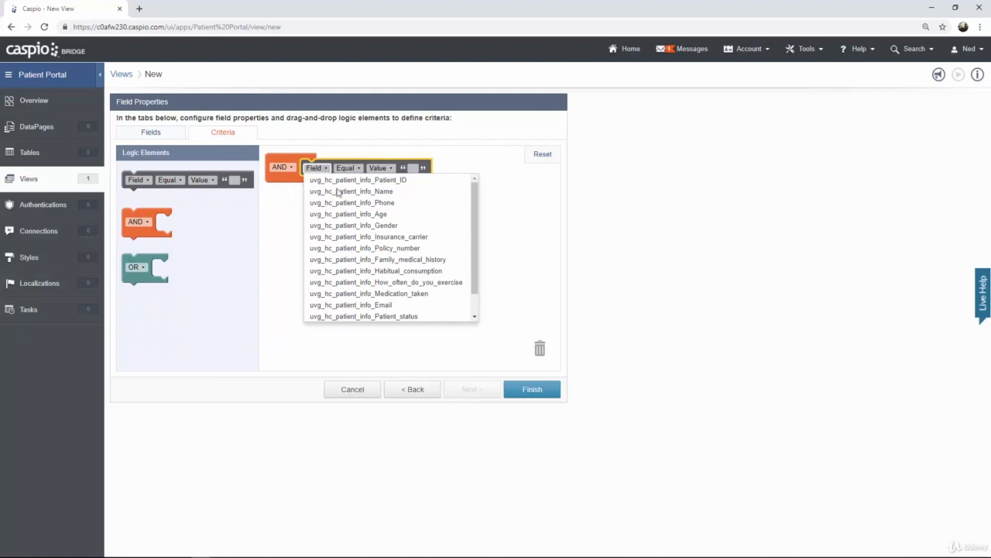
pyautogui.scroll(-1, 371, 224)
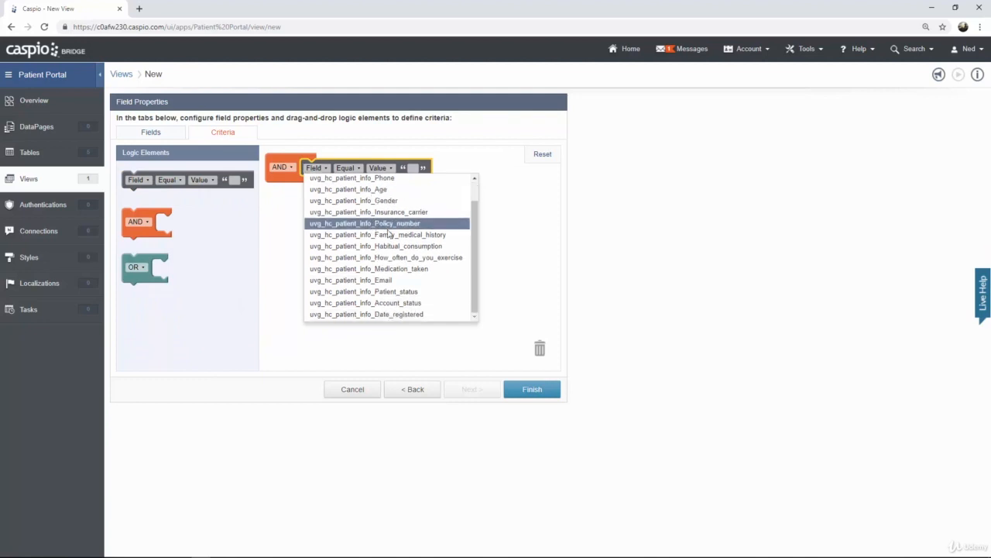
pyautogui.click(401, 303)
pyautogui.click(498, 169)
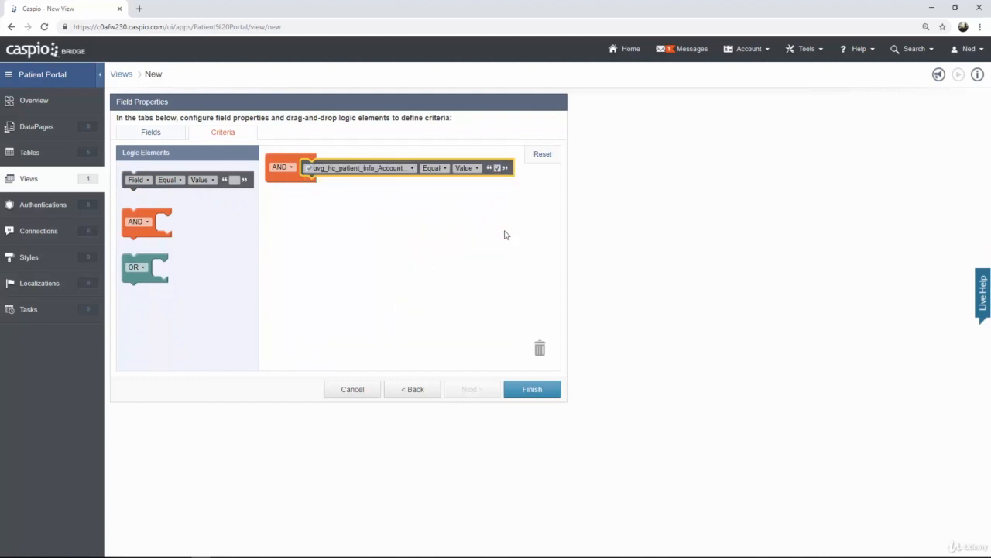
pyautogui.click(513, 393)
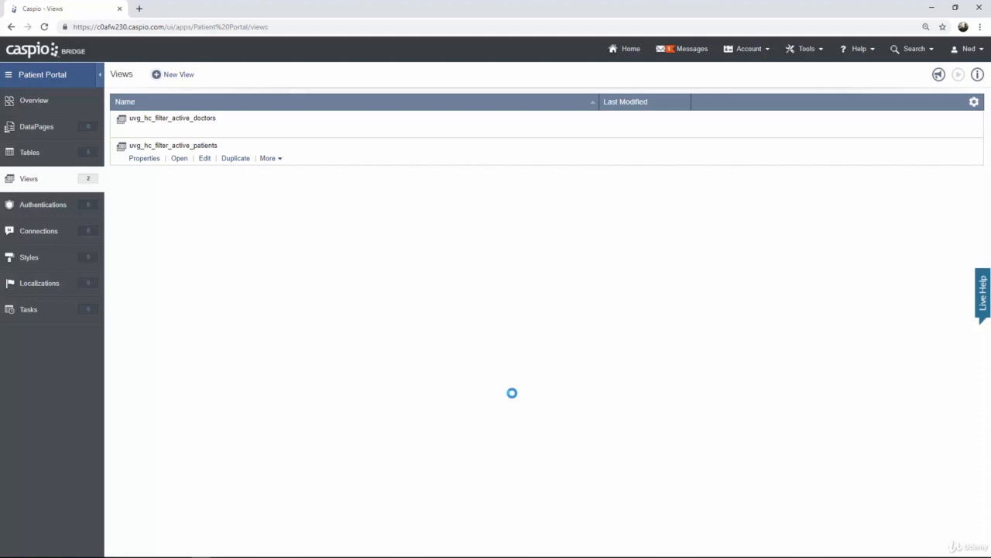
# - Start a new authentication on the uvg_hc_filter_active_doctors view with Custom setup, validated with Caspio data source
pyautogui.click(81, 214)
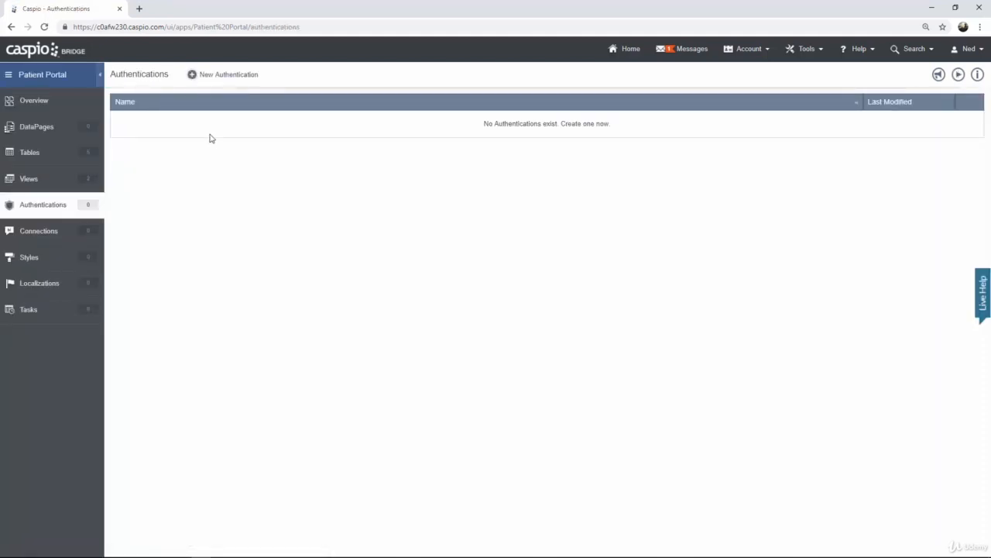
pyautogui.click(221, 79)
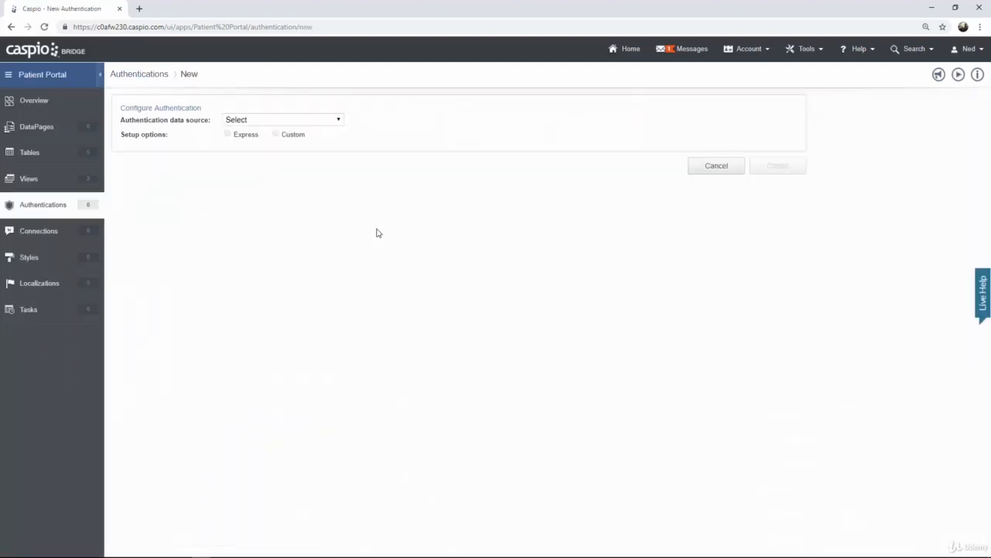
pyautogui.click(317, 122)
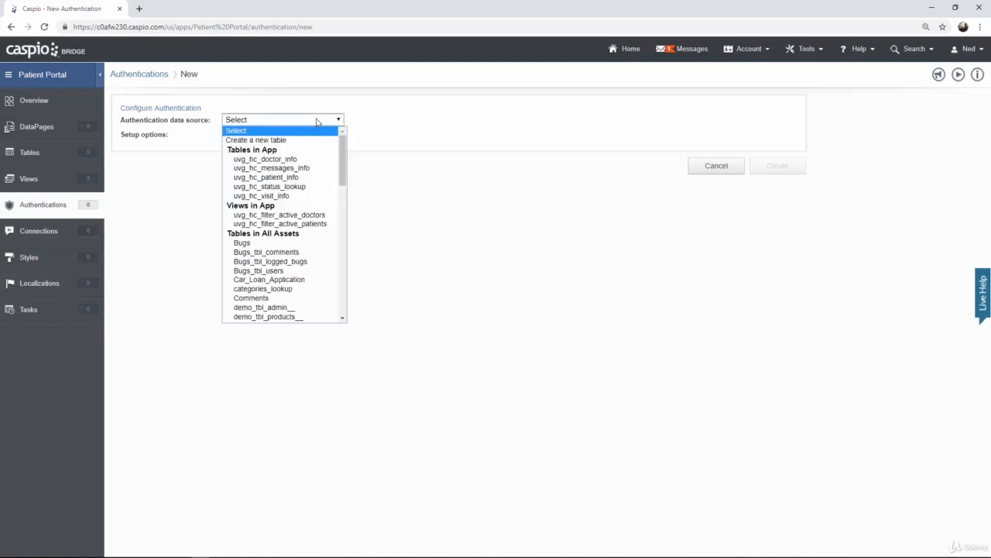
pyautogui.click(317, 216)
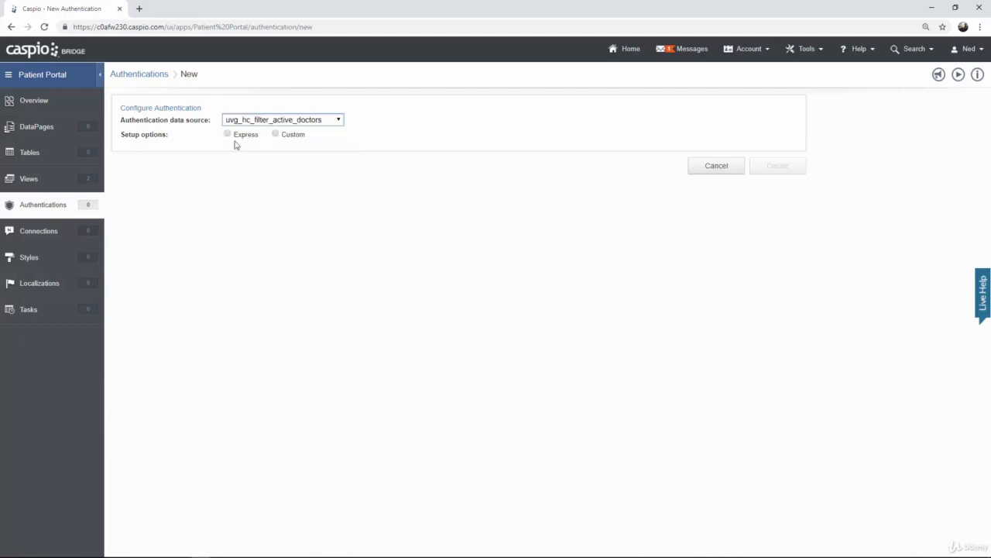
pyautogui.click(276, 135)
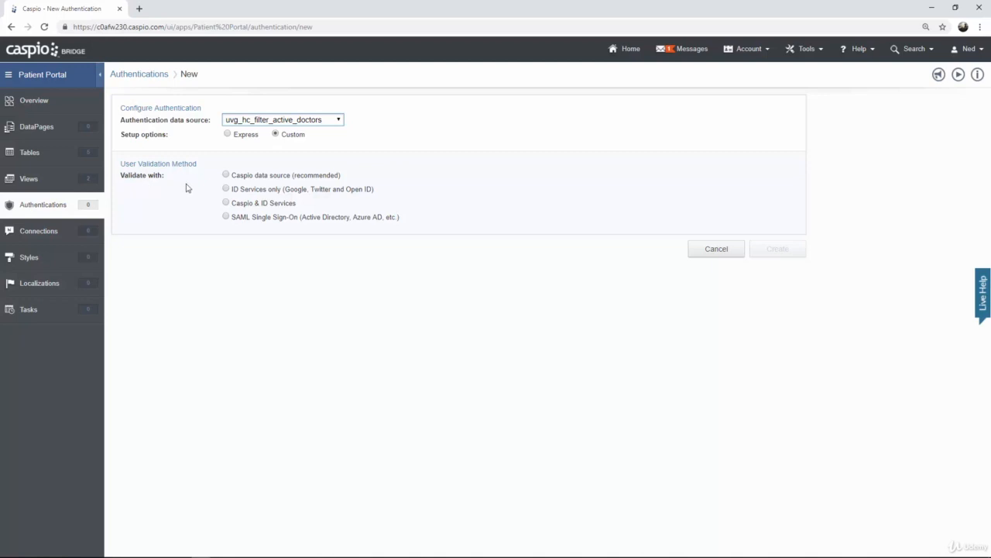
pyautogui.click(226, 176)
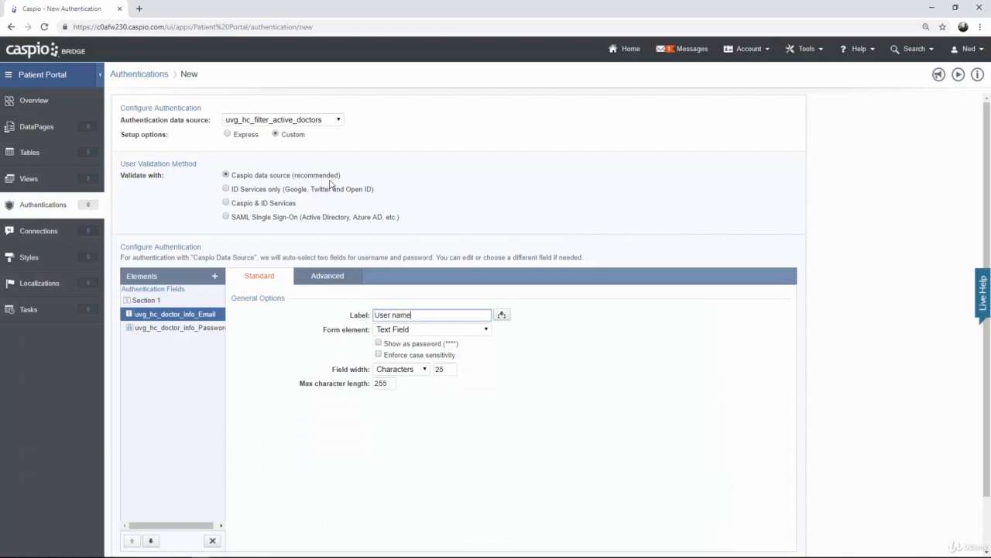
# - Try the ID Services only and Caspio & ID Services validation methods and switch back to Caspio data source
pyautogui.click(225, 189)
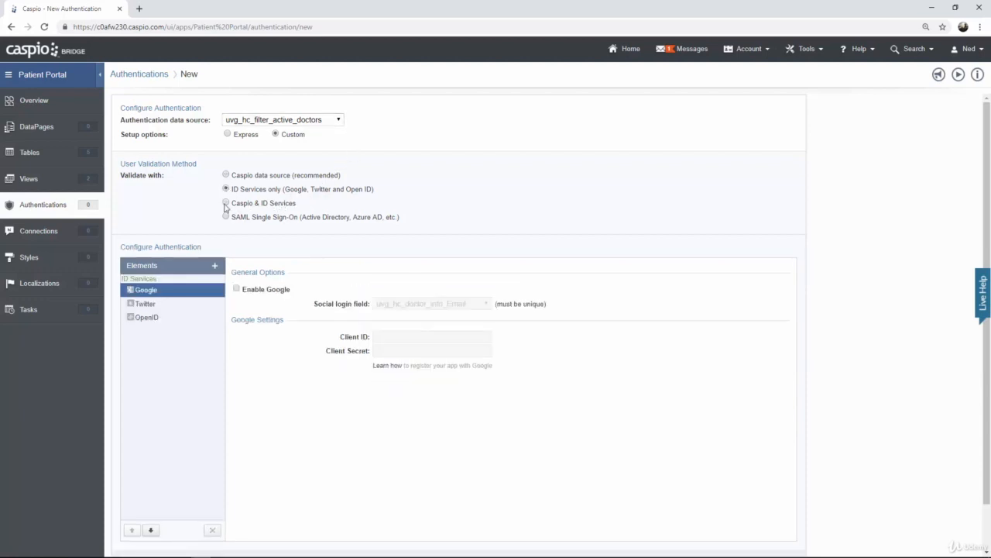
pyautogui.click(226, 203)
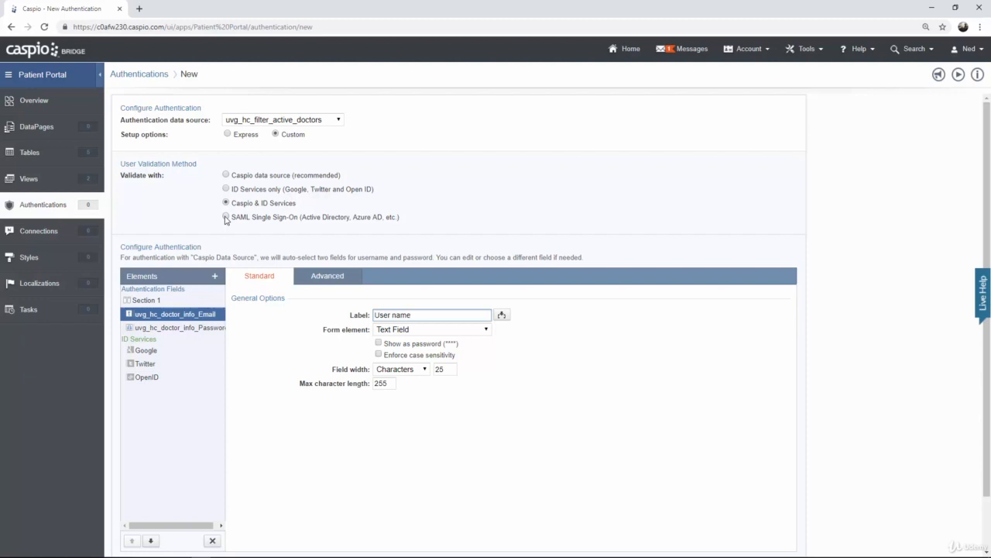
pyautogui.click(226, 176)
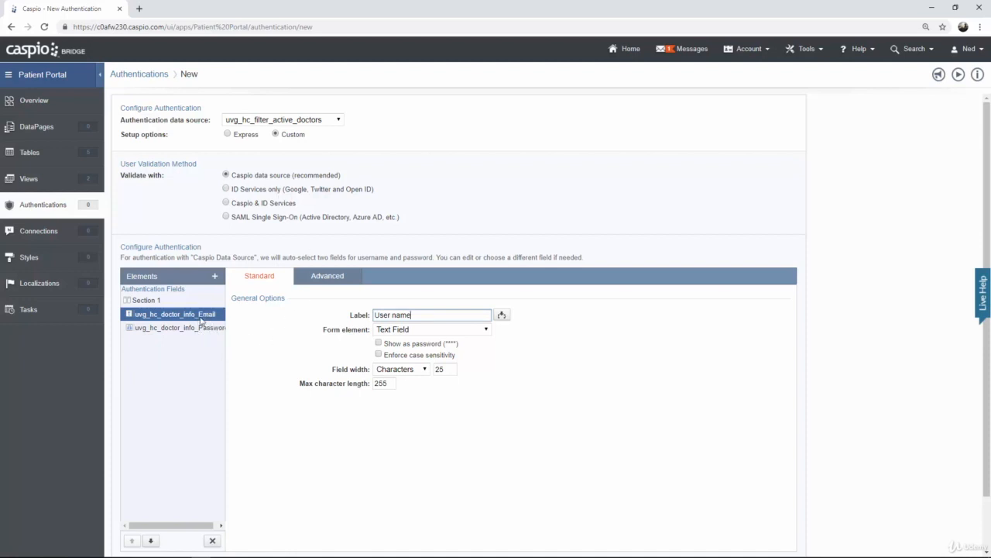
# - Set the label of the doctor authentication's email field to Email
pyautogui.tripleClick(375, 316)
pyautogui.write('Email')
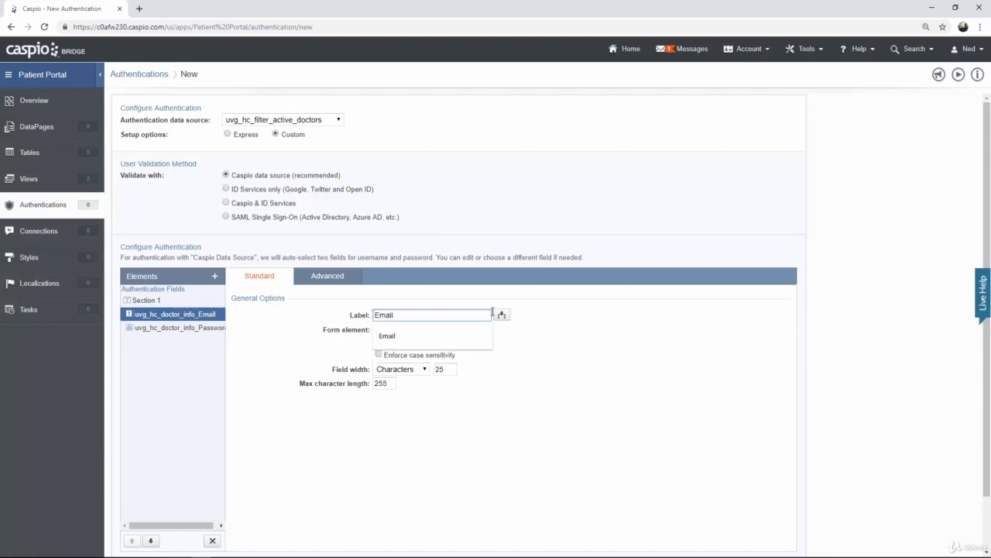
pyautogui.click(615, 329)
# - Create the doctor authentication with the name "uvg hc doctor login"
pyautogui.scroll(-1, 624, 335)
pyautogui.click(775, 539)
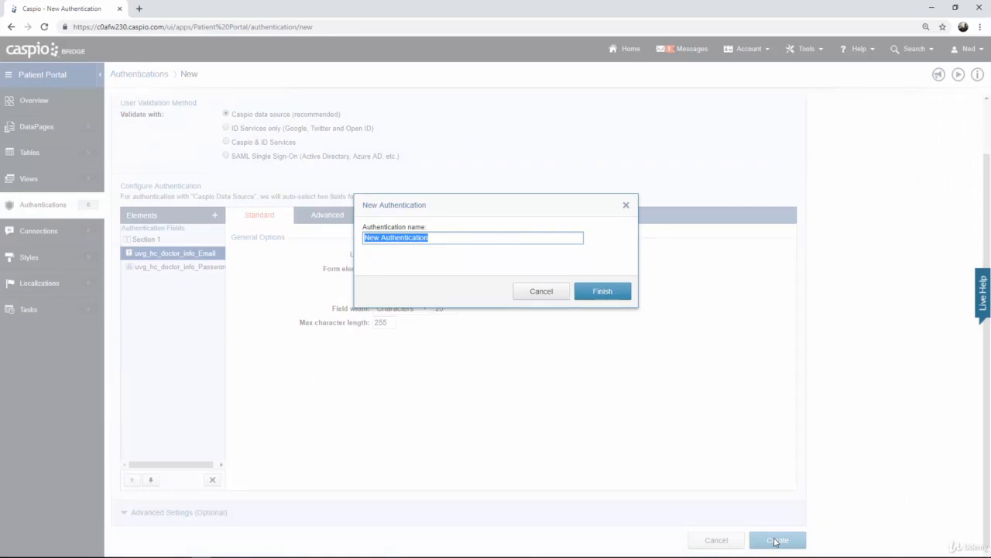
pyautogui.write('u')
pyautogui.press('BackSpace')
pyautogui.write('uvg')
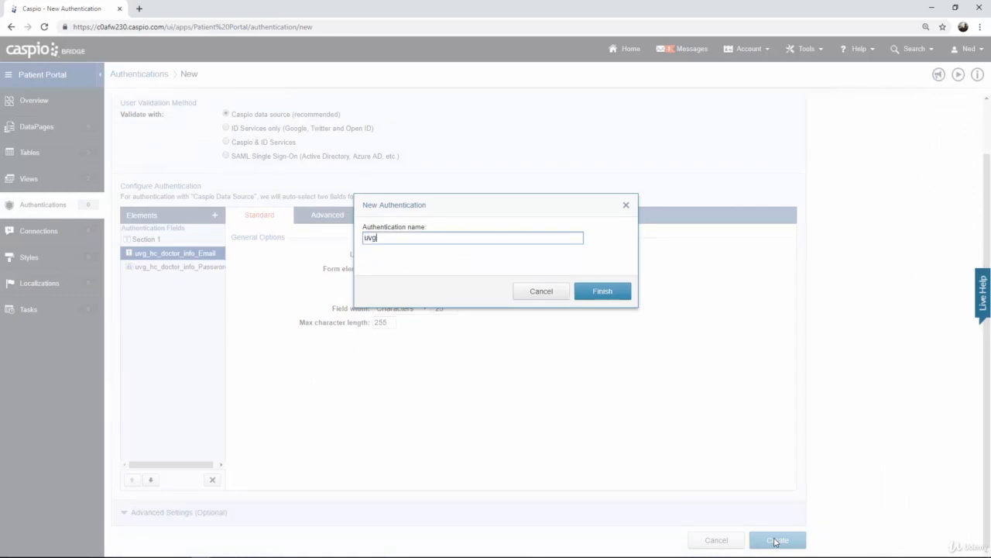
pyautogui.write('_hc_doctor_i')
pyautogui.write('ogin')
pyautogui.press('Return')
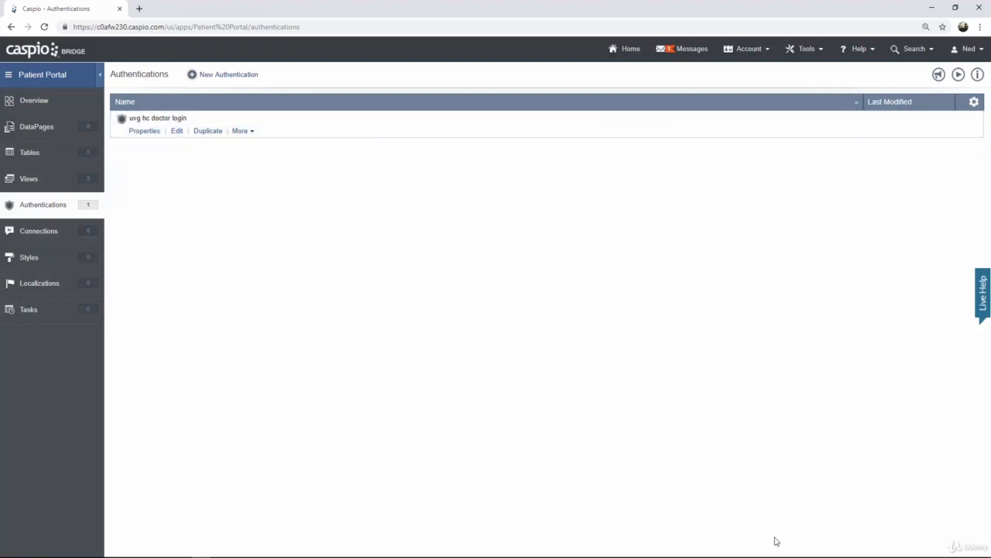
# - Start another authentication on the uvg_hc_filter_active_patients view with Custom setup, validated with Caspio data source
pyautogui.click(236, 77)
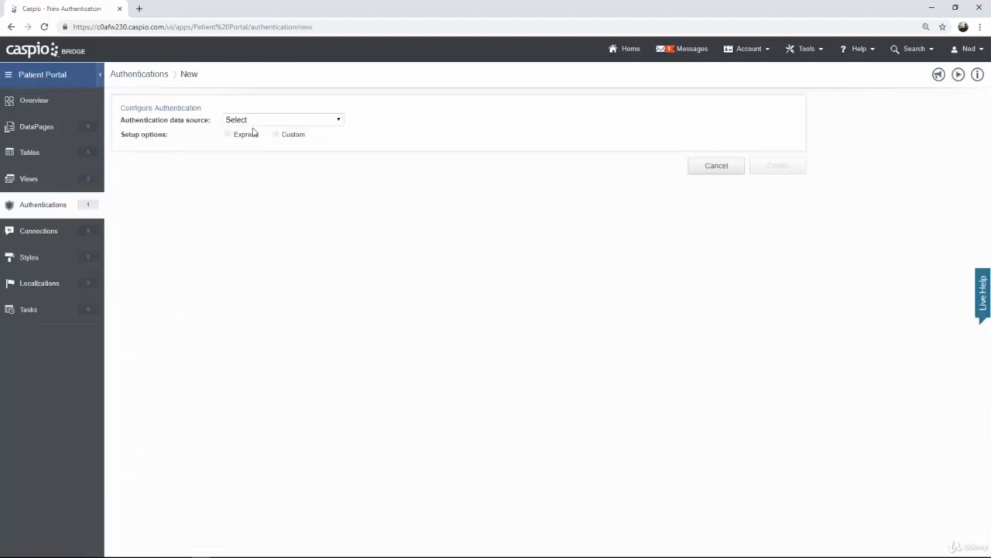
pyautogui.click(256, 121)
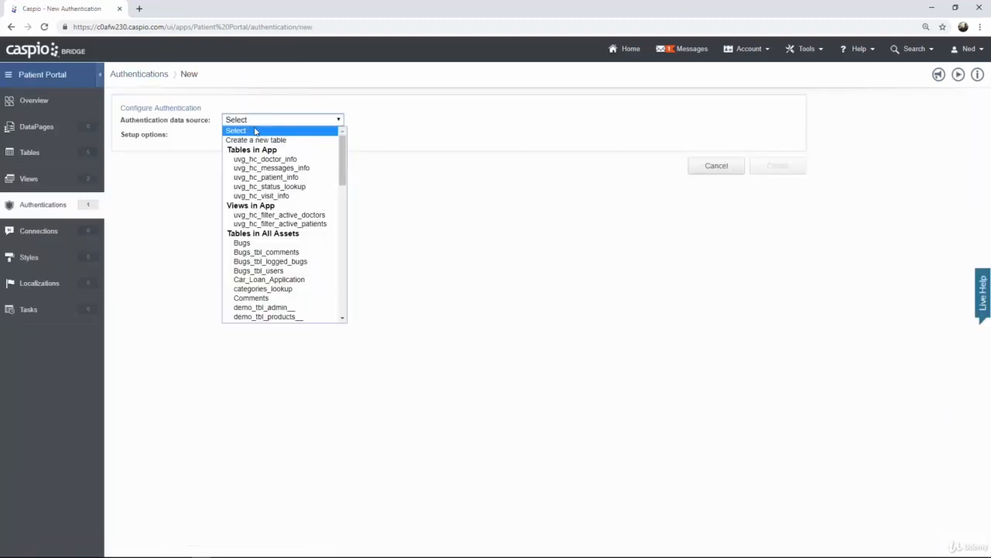
pyautogui.click(284, 225)
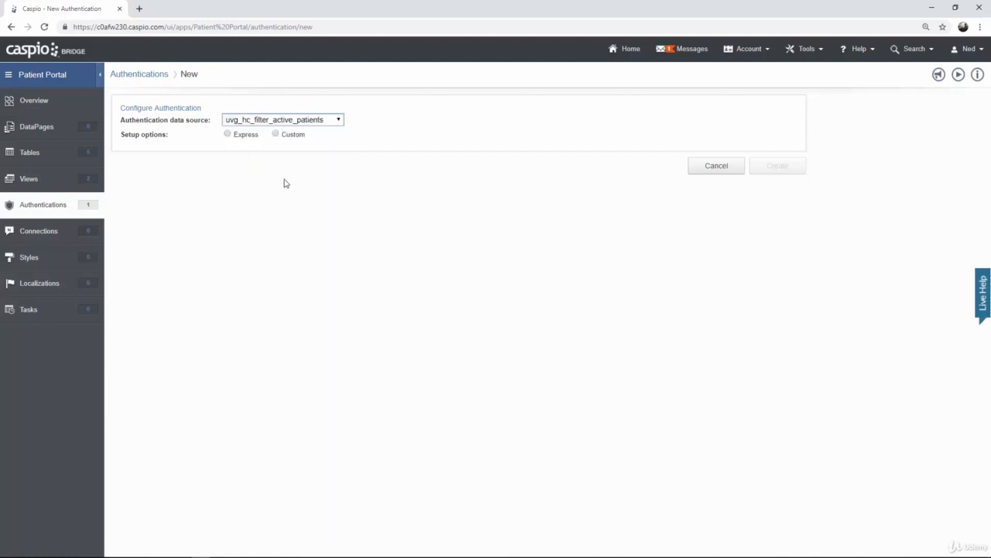
pyautogui.click(286, 136)
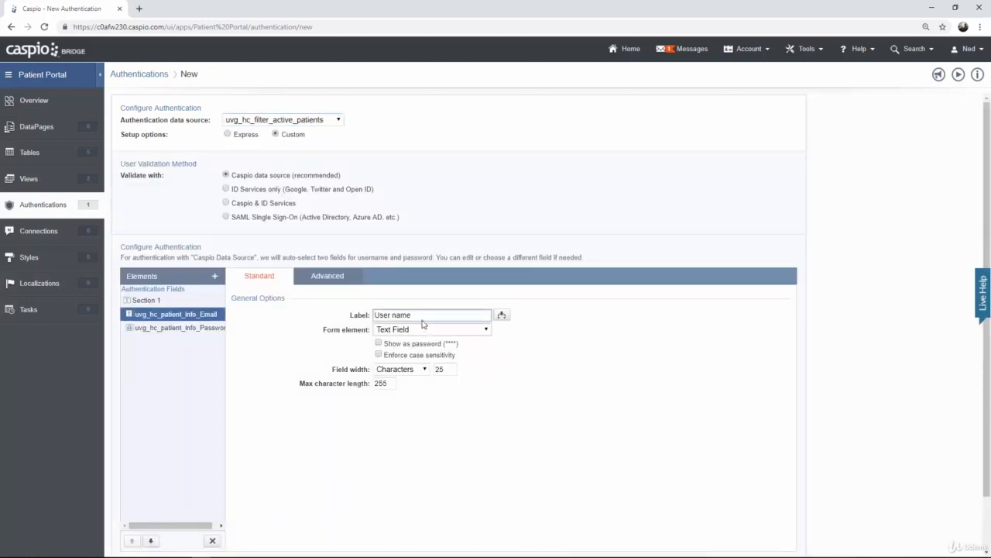
# - Set the label of the patient authentication's email field to Email
pyautogui.moveTo(415, 315); pyautogui.dragTo(352, 315)
pyautogui.write('Email')
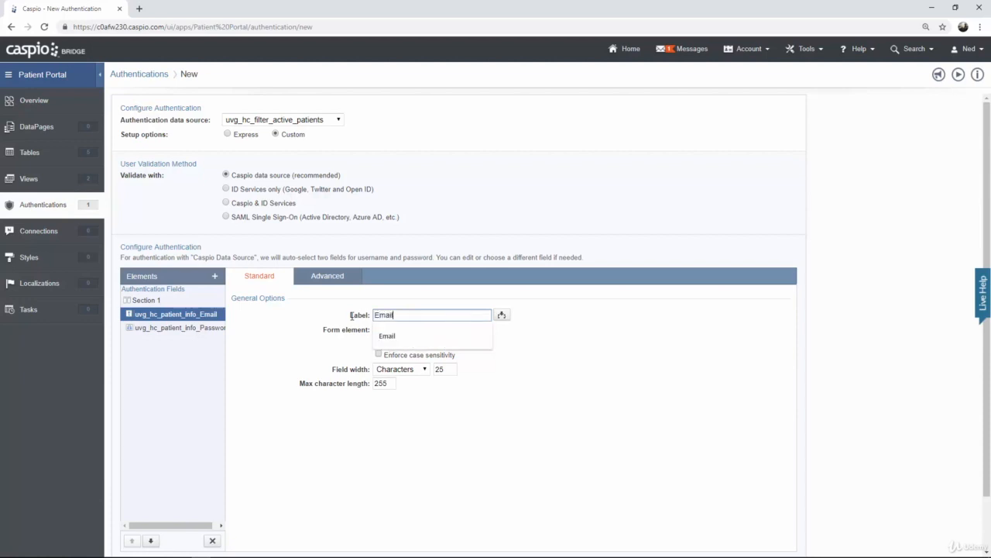
pyautogui.click(622, 312)
# - Create the patient authentication with the name "uvg hc patient login"
pyautogui.scroll(-1, 657, 368)
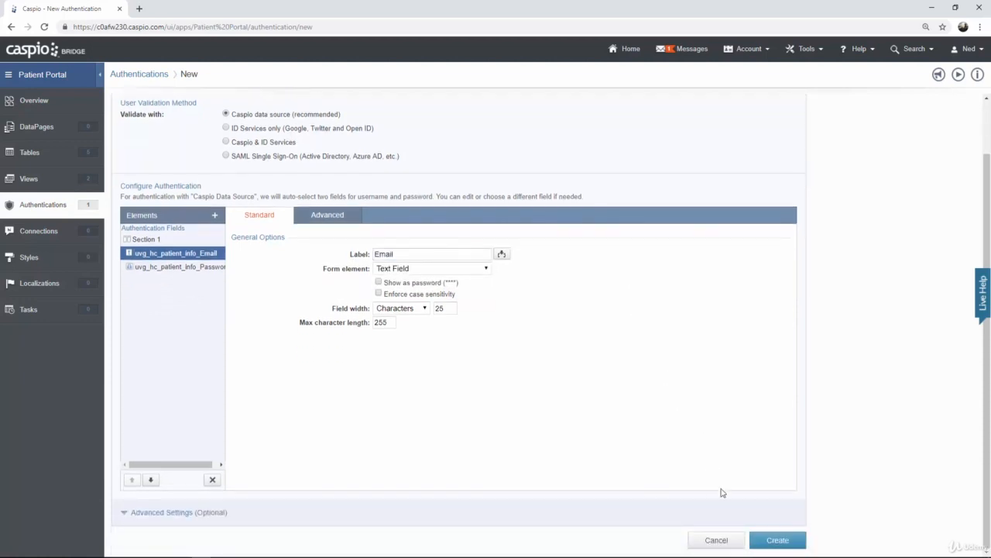
pyautogui.click(763, 540)
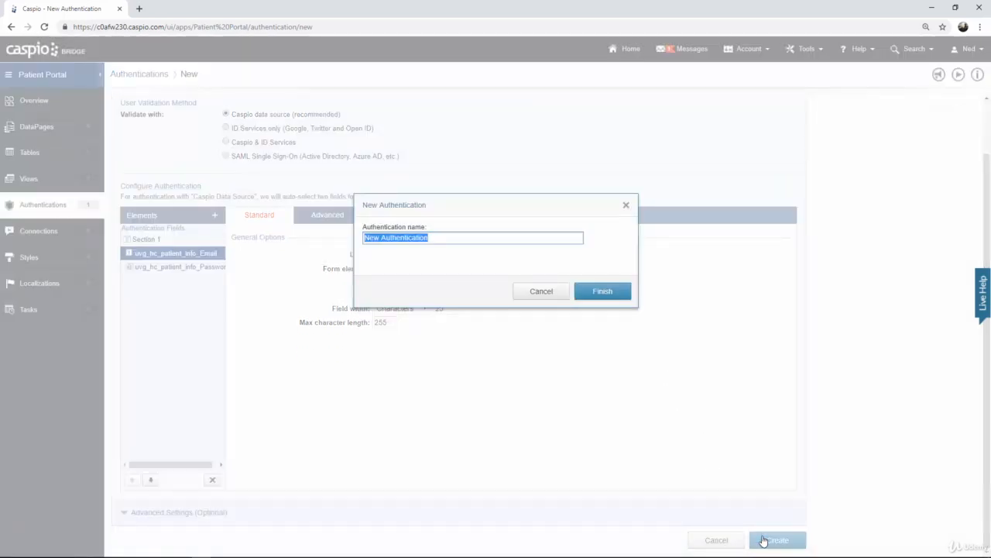
pyautogui.write('uvg hc patient login')
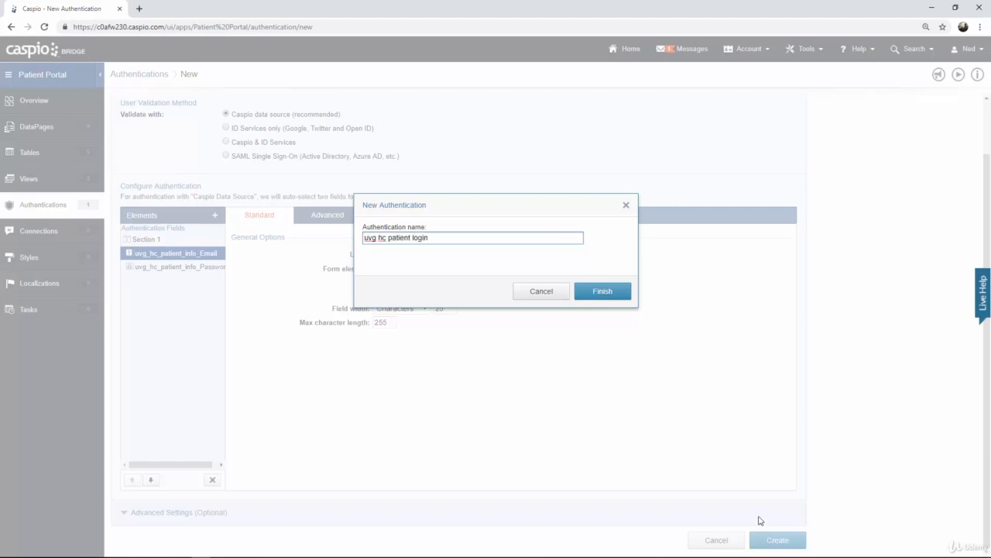
pyautogui.click(619, 294)
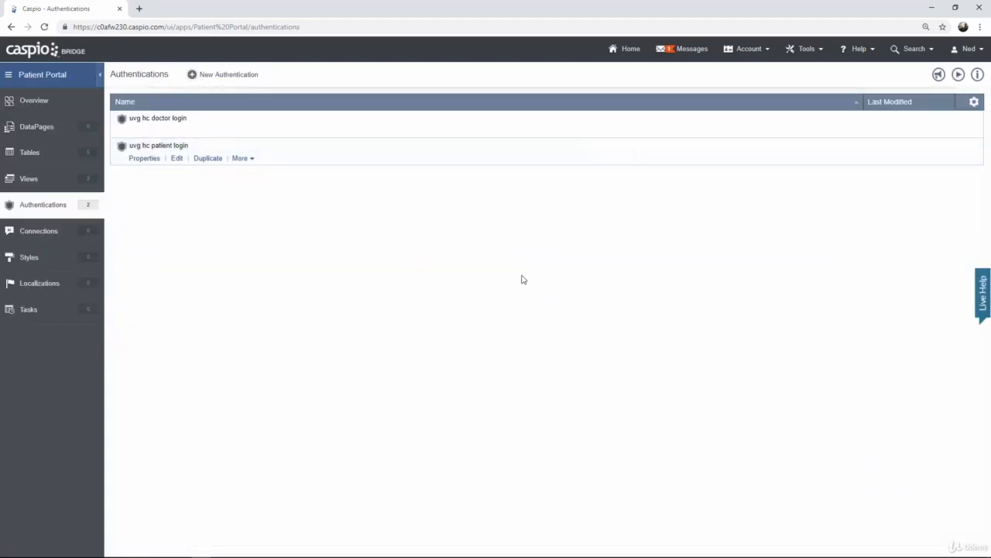
# - Open the list of views in the Patient Portal app
pyautogui.click(87, 184)
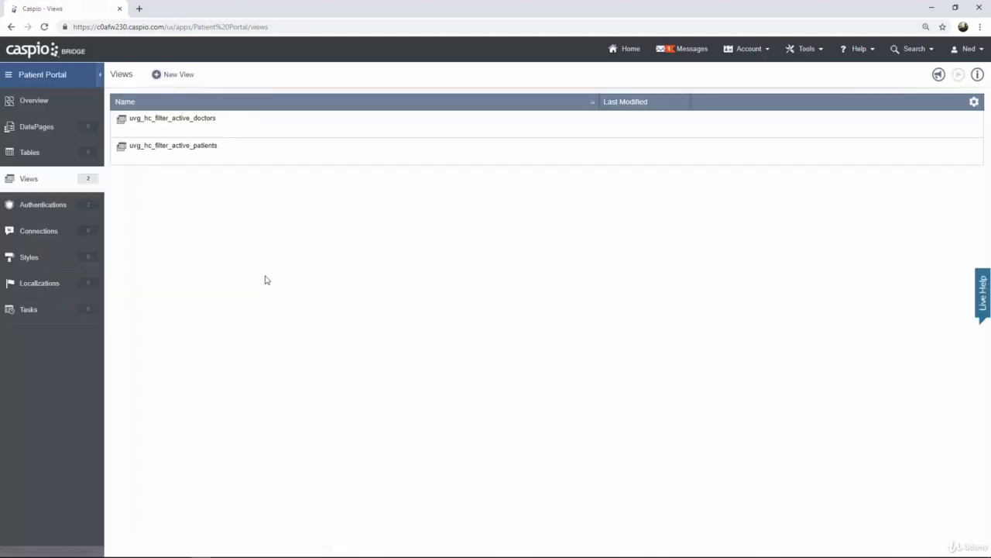